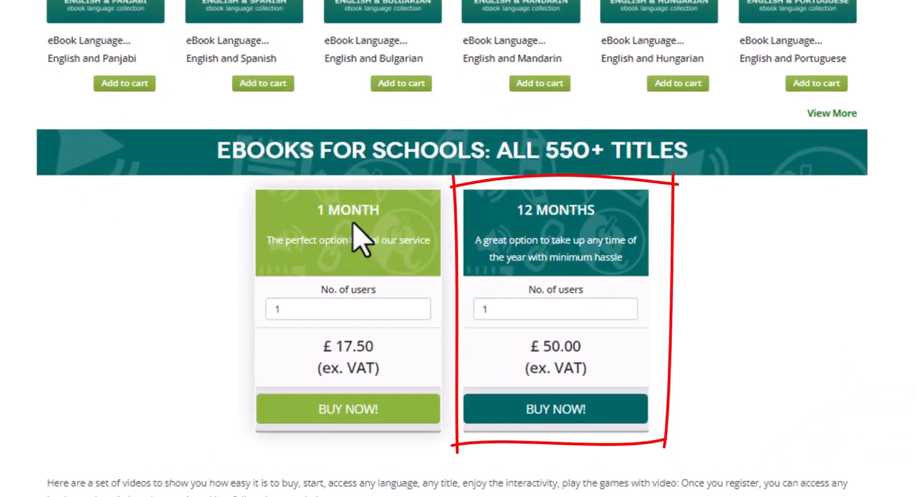
# Set the number of users for the 12-month school eBook membership to 21 and buy it.
pyautogui.click(543, 316)
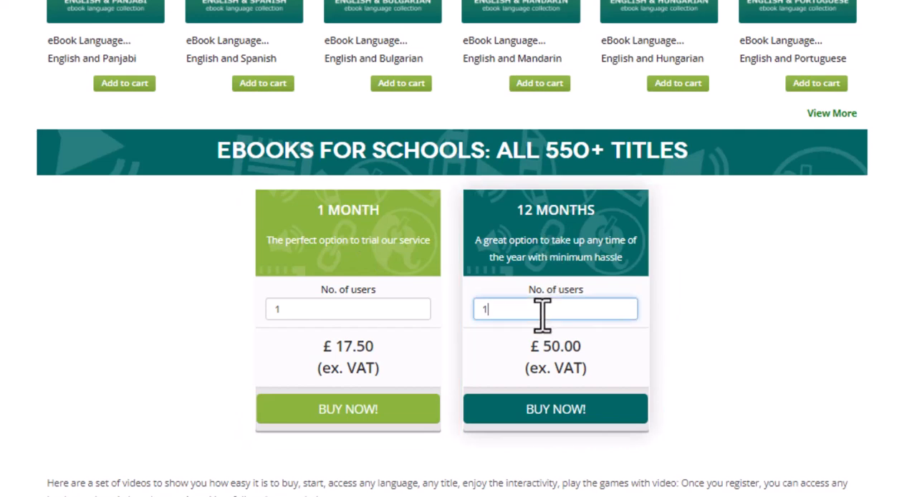
pyautogui.press('BackSpace')
pyautogui.write('20')
pyautogui.press('BackSpace')
pyautogui.write('1')
pyautogui.click(553, 412)
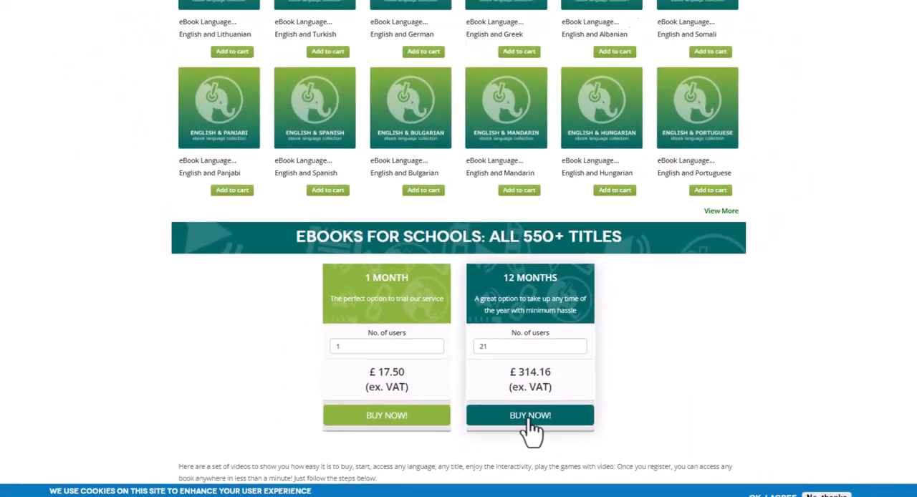
pyautogui.click(563, 412)
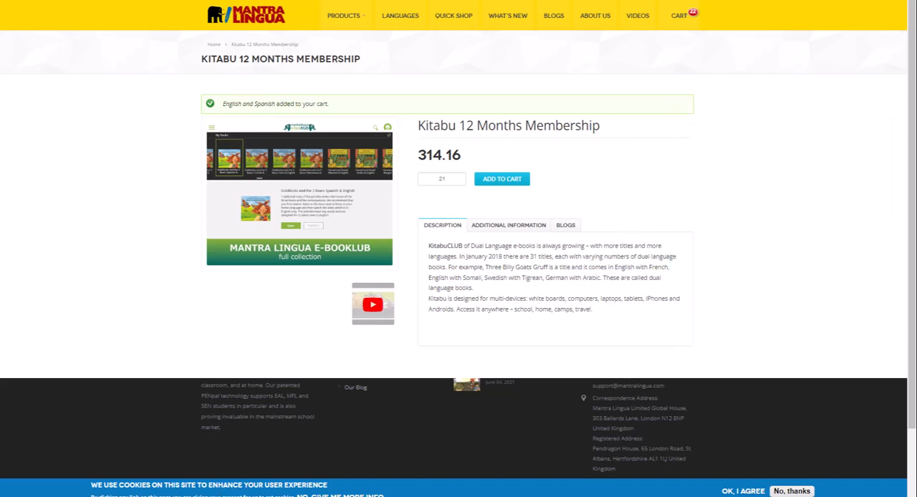
# Switch to the Outlook inbox and open the "Kitaboo Distribution Login Credentials" message.
pyautogui.moveTo(169, 496)
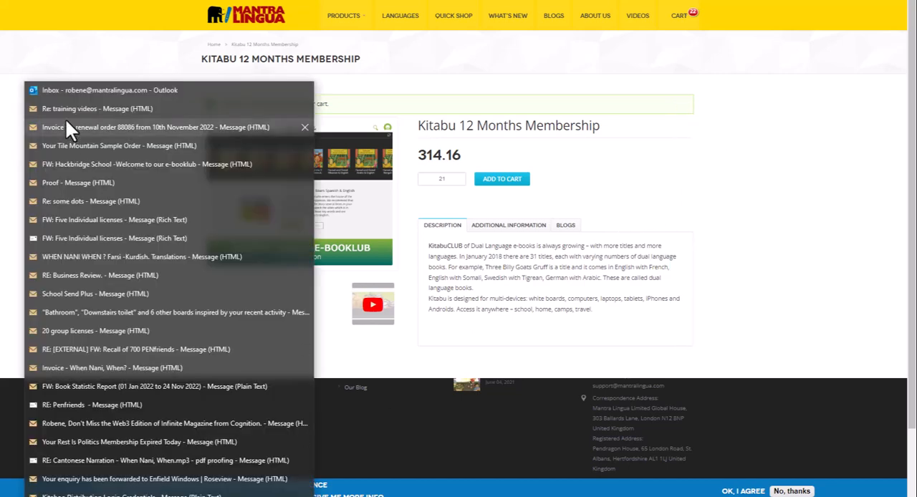
pyautogui.click(79, 90)
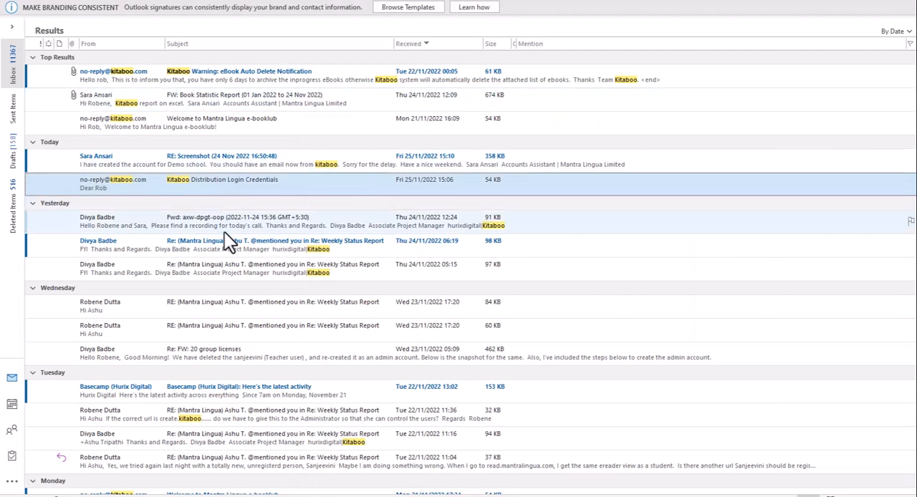
pyautogui.doubleClick(184, 189)
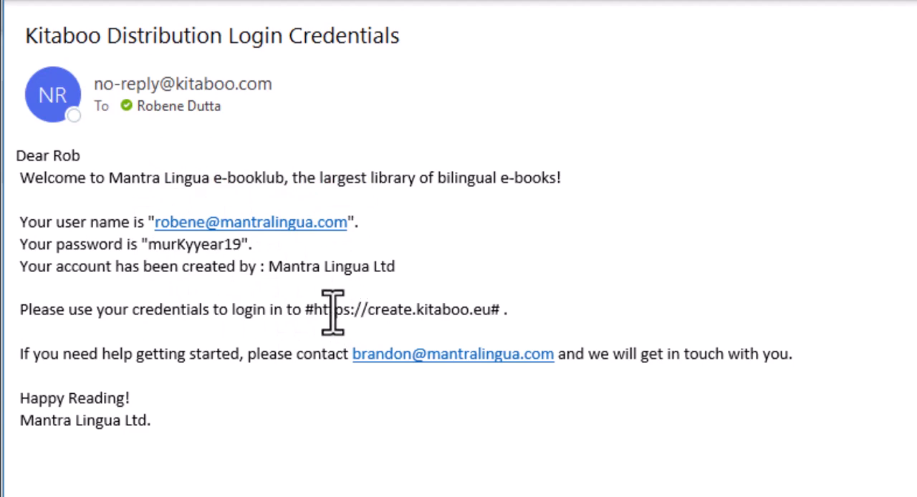
pyautogui.moveTo(312, 309); pyautogui.dragTo(480, 323)
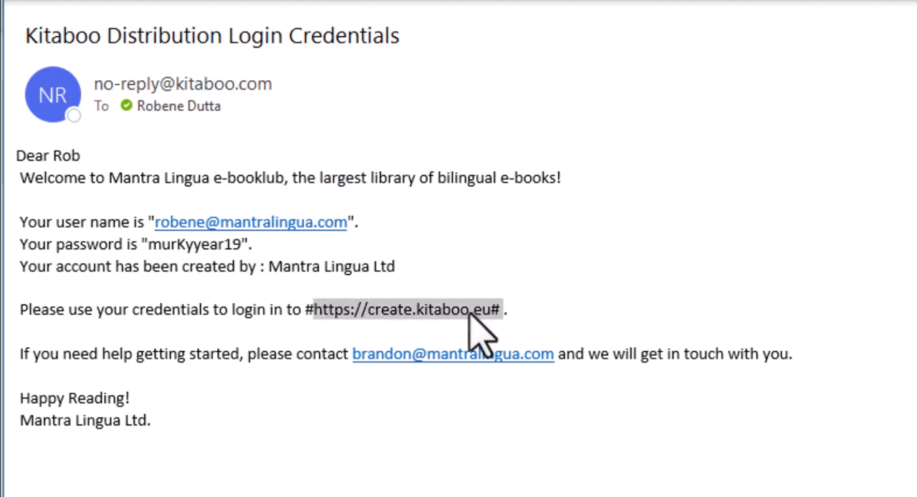
pyautogui.rightClick(475, 316)
pyautogui.click(518, 328)
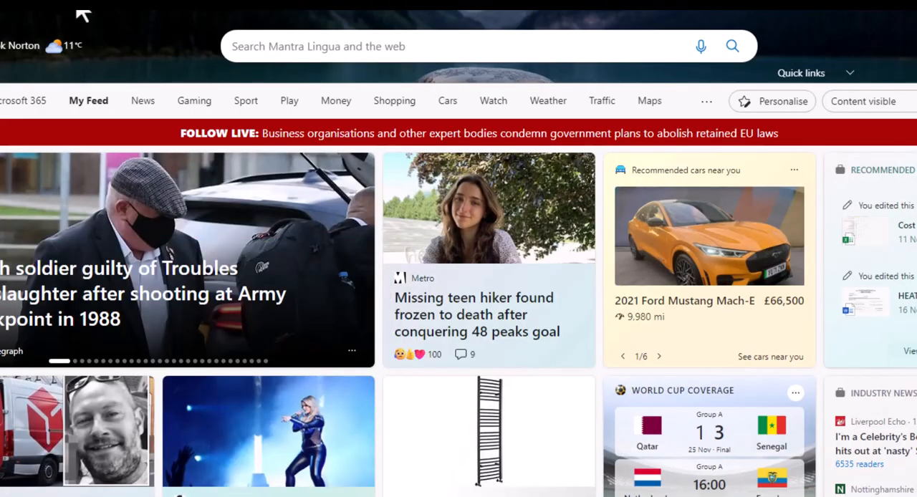
pyautogui.hotkey('ctrl', 'v')
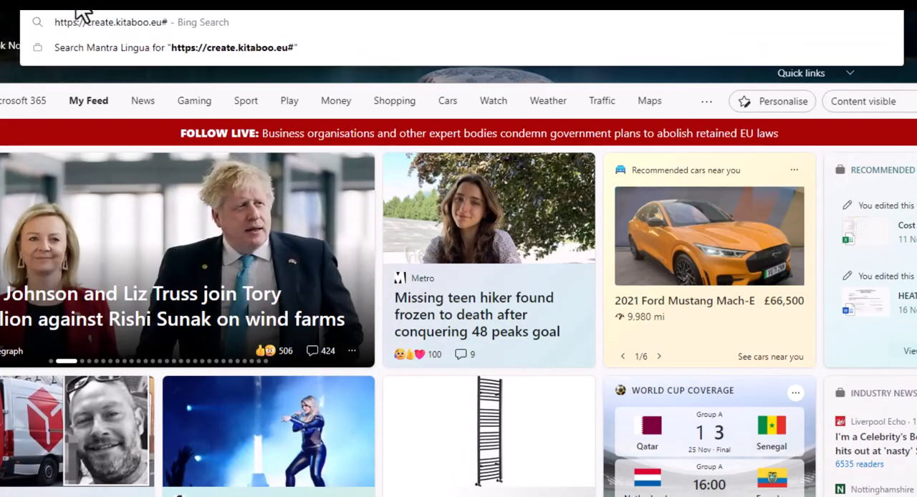
pyautogui.press('Return')
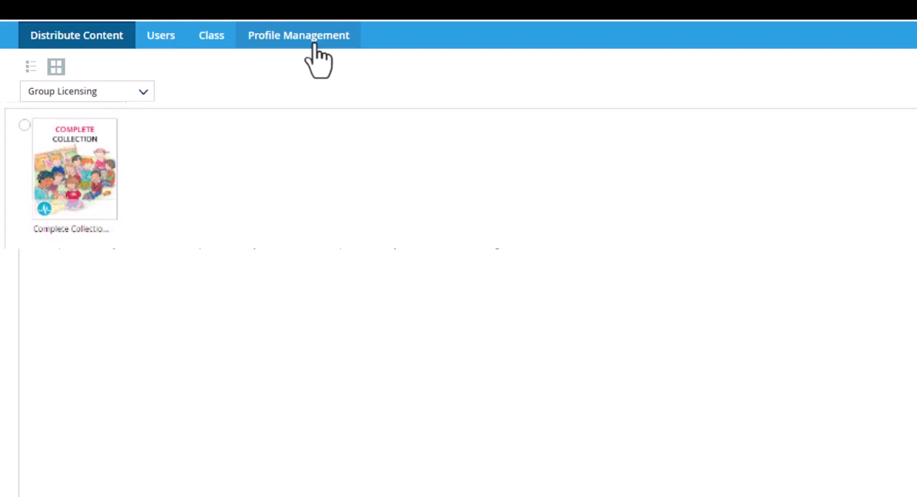
# Create a user with the LEARNER role, filling in the learner's e-mail address, and save it.
pyautogui.click(159, 39)
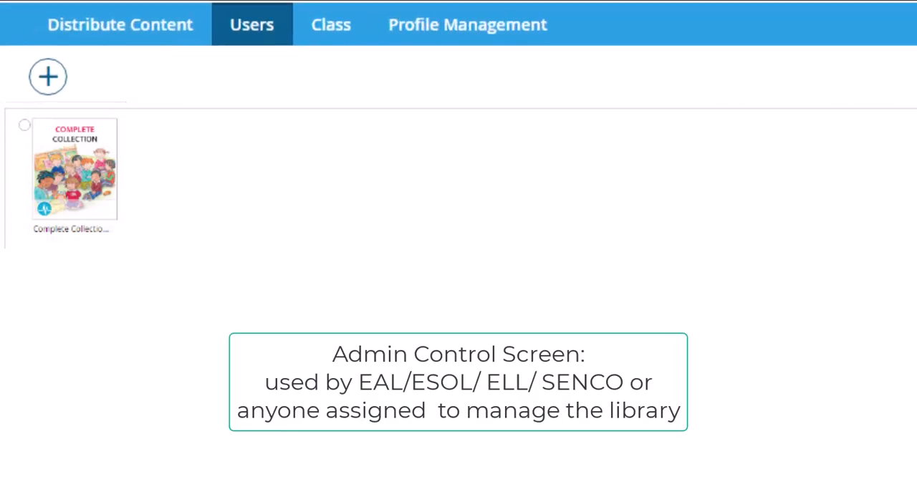
pyautogui.click(89, 87)
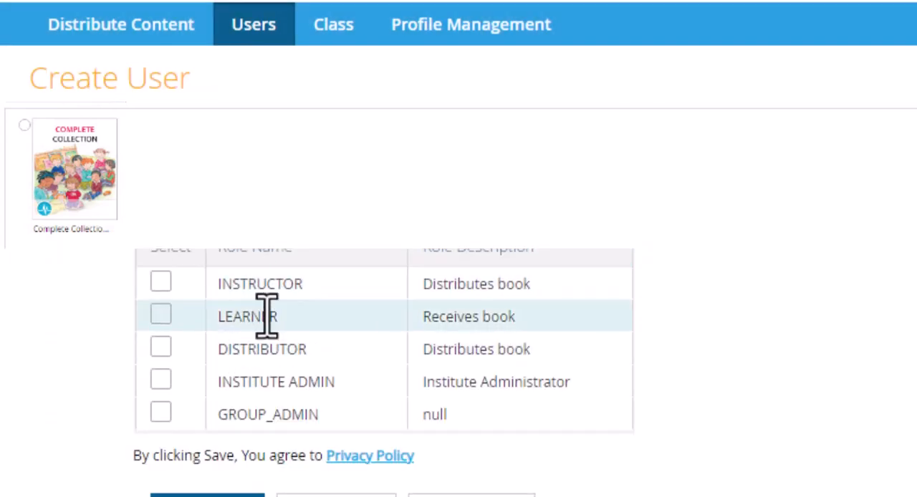
pyautogui.click(159, 315)
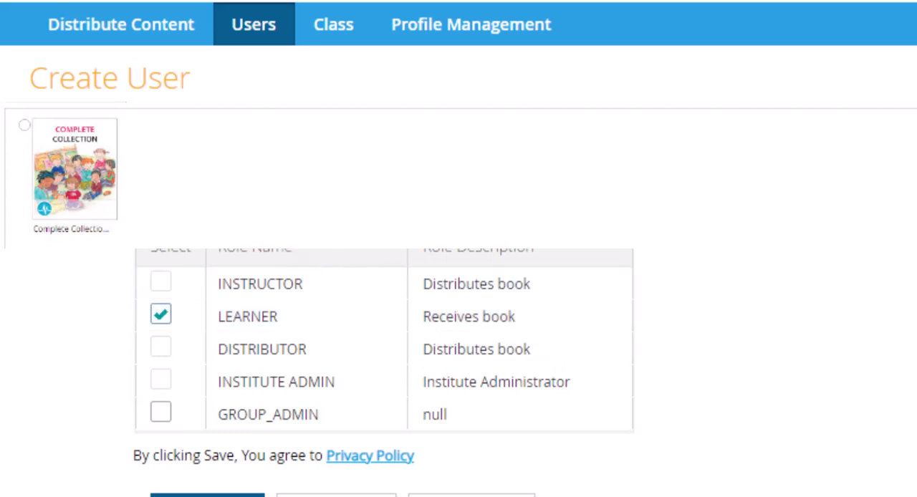
pyautogui.click(287, 219)
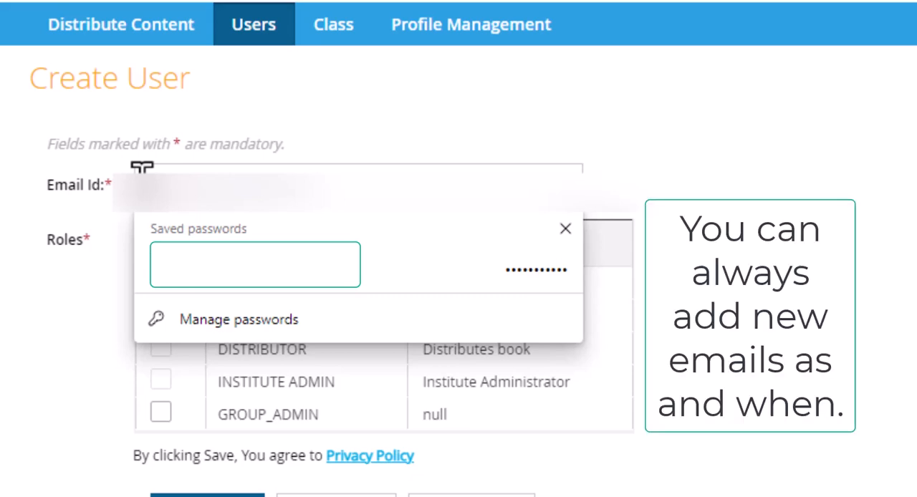
pyautogui.click(698, 181)
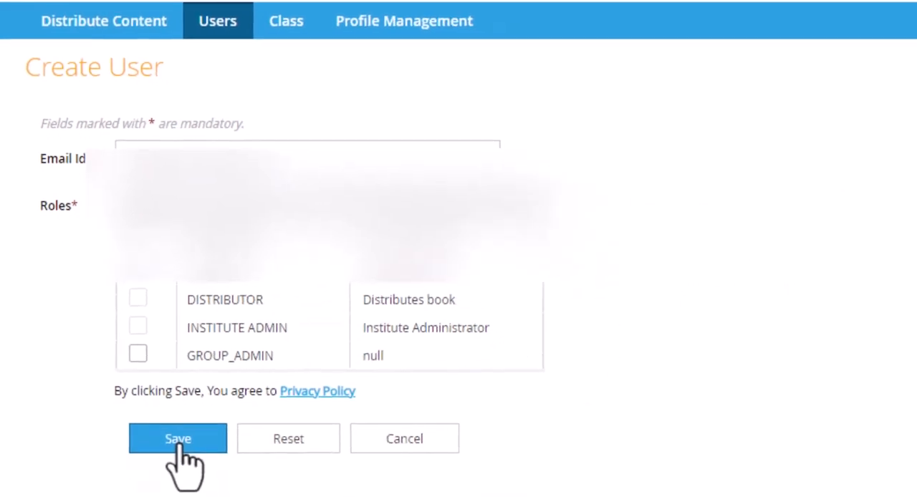
pyautogui.click(177, 439)
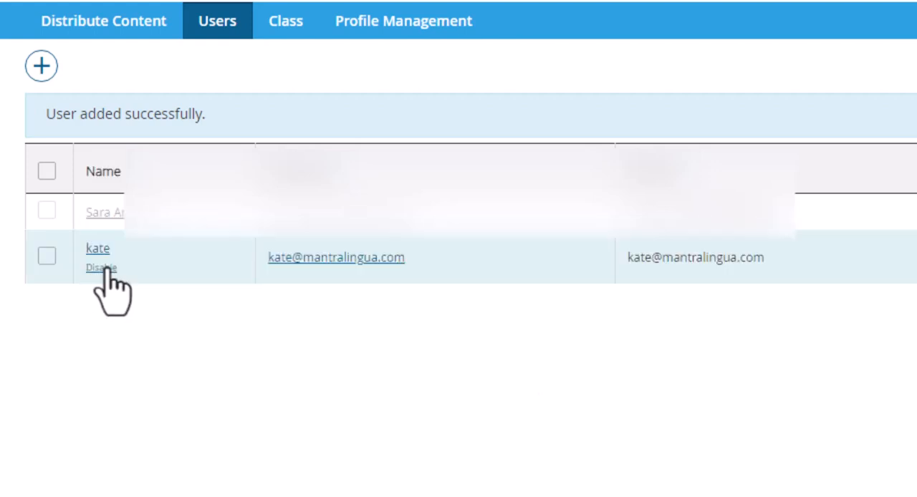
# Try to create another user with the LEARNER role, filling in an e-mail address.
pyautogui.click(41, 69)
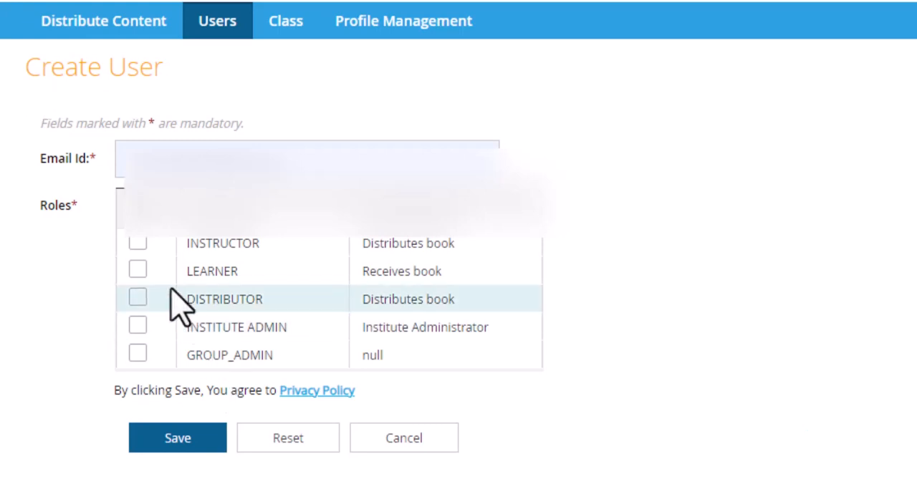
pyautogui.click(137, 269)
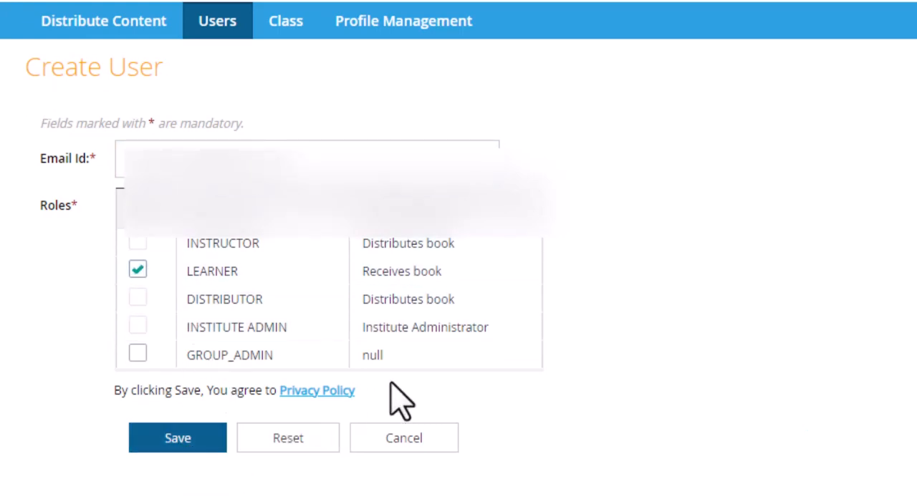
pyautogui.click(311, 143)
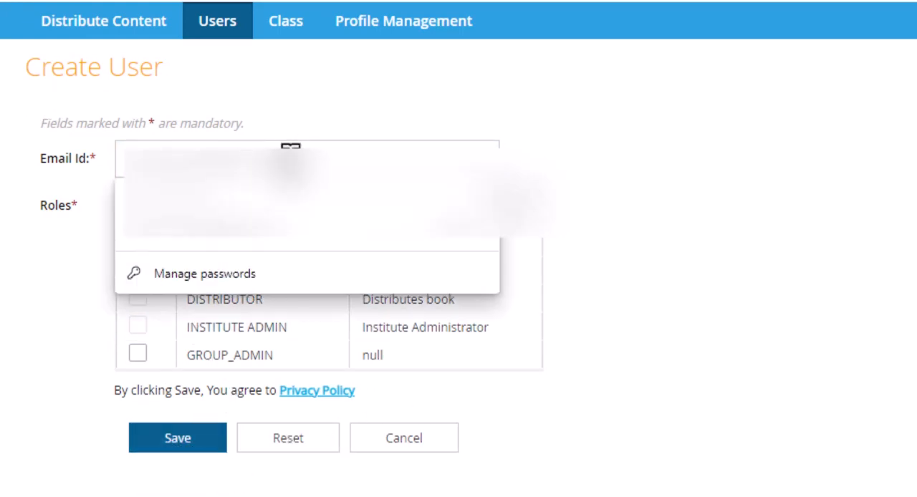
pyautogui.click(100, 160)
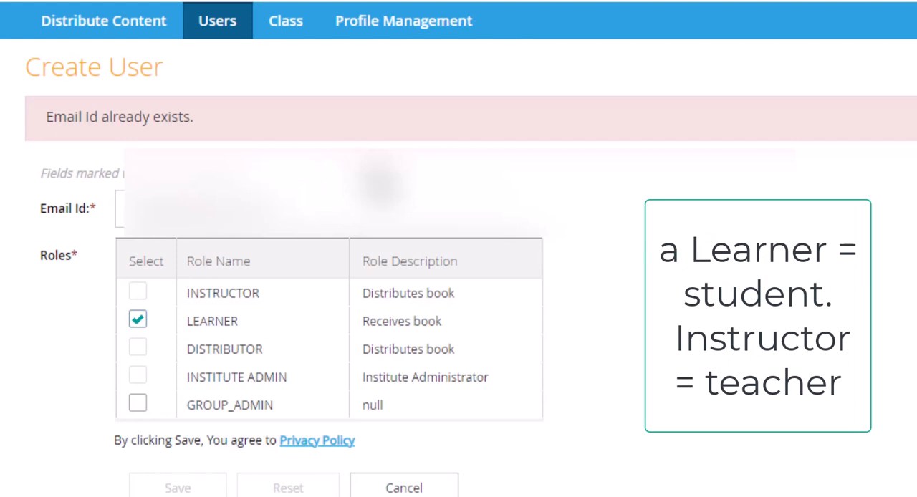
# Start adding a class and name it "Class Junior 1".
pyautogui.click(286, 21)
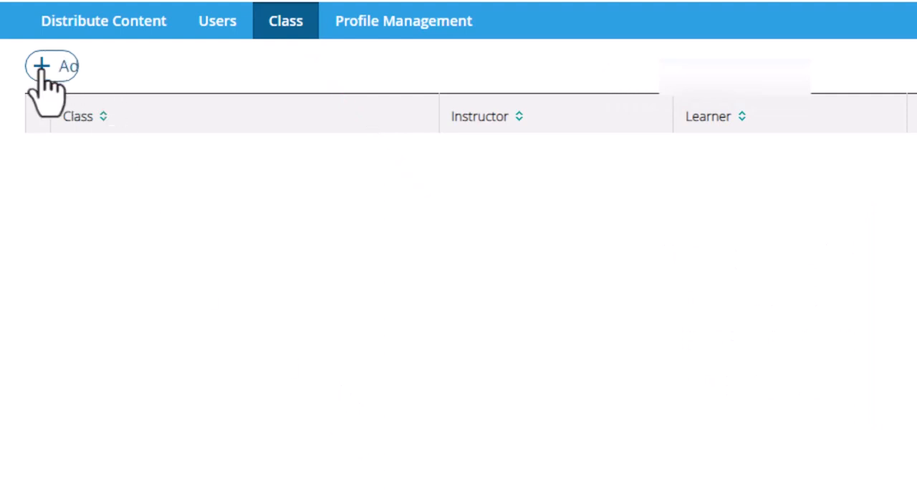
pyautogui.click(93, 66)
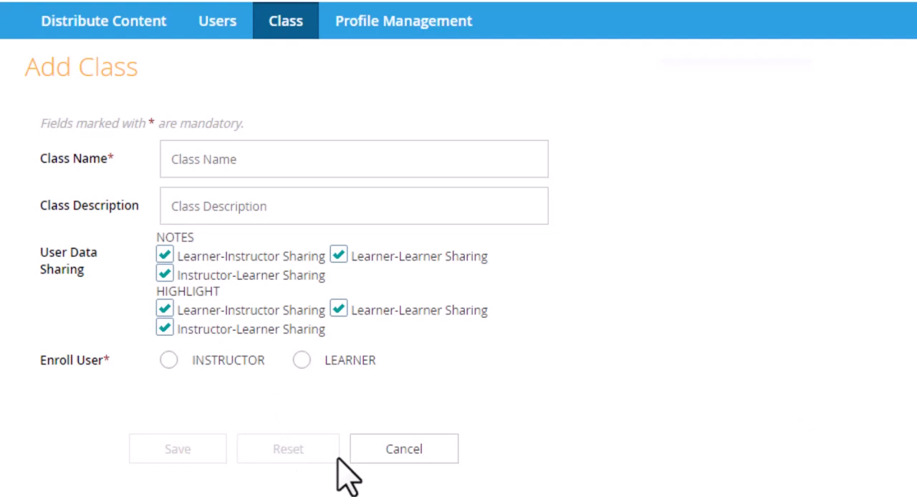
pyautogui.click(236, 163)
pyautogui.write('\\')
pyautogui.press('BackSpace')
pyautogui.write('Class')
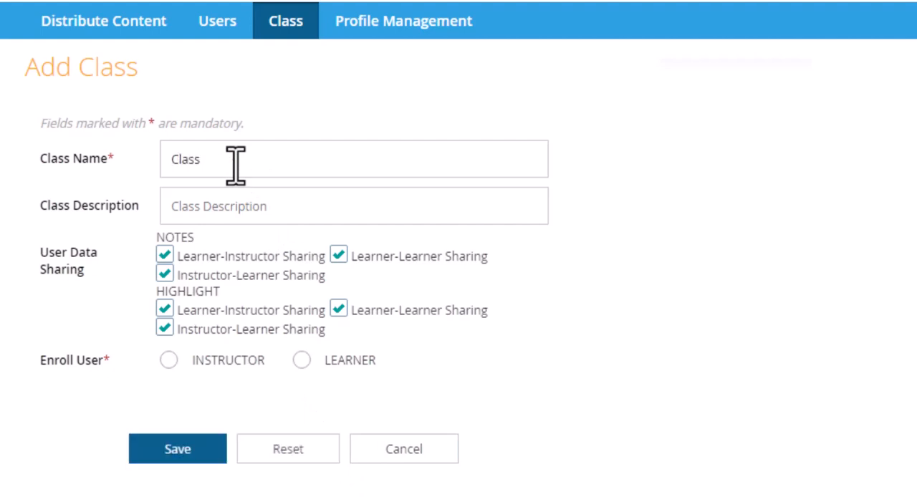
pyautogui.write(' Junior 1')
pyautogui.click(172, 205)
# Enroll the available learner in the new class by moving them to the selected users.
pyautogui.click(302, 360)
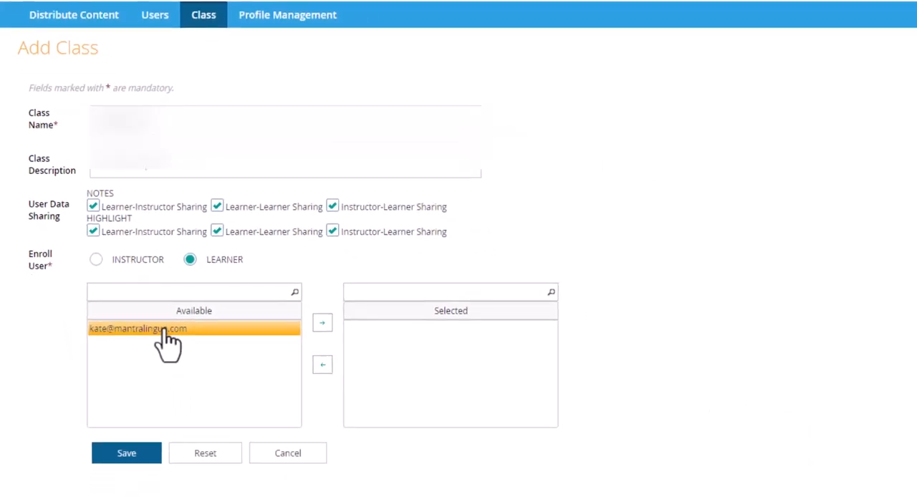
pyautogui.click(171, 329)
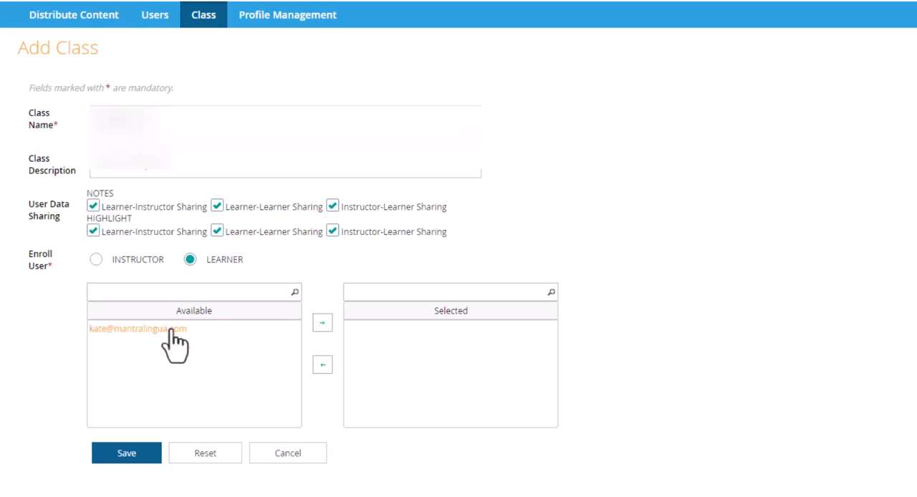
pyautogui.click(322, 326)
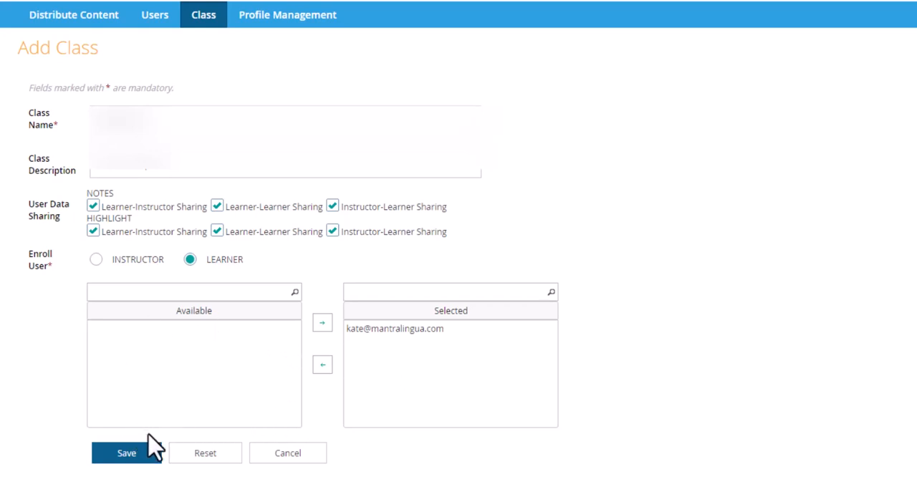
# Take the learner out of the selected users, enroll them again, and try to save the class.
pyautogui.click(400, 331)
pyautogui.click(390, 331)
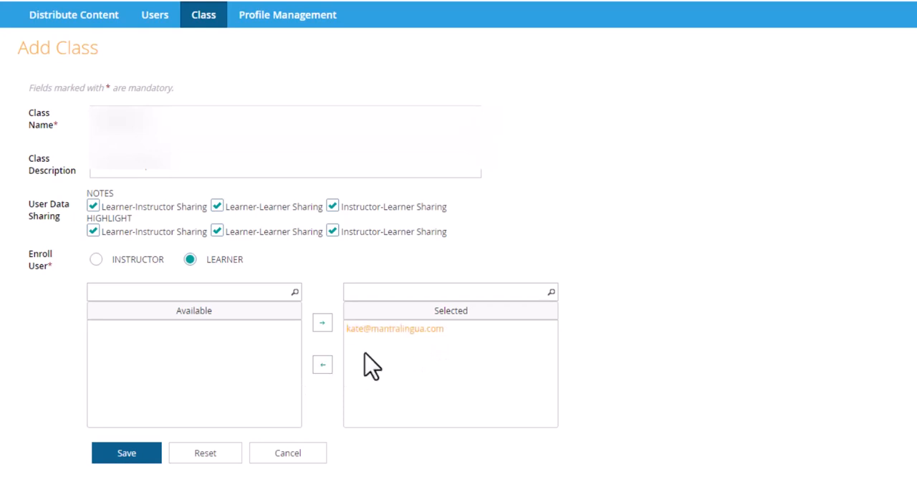
pyautogui.click(323, 368)
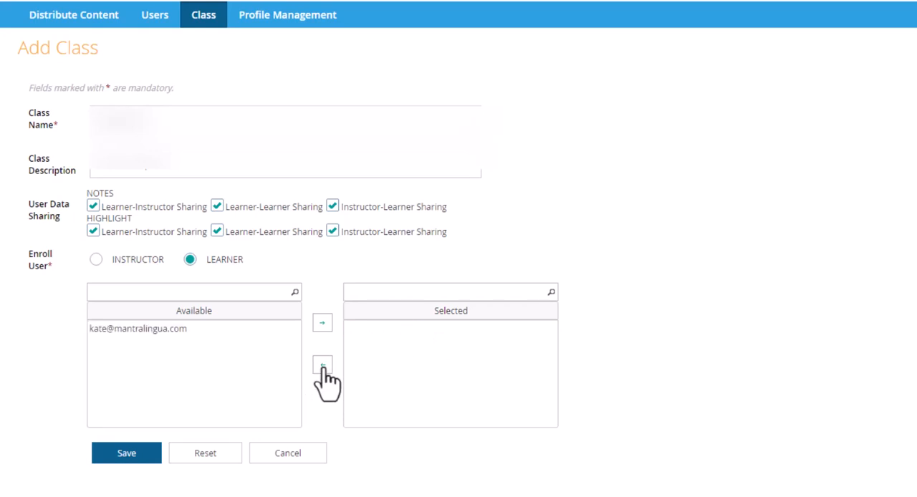
pyautogui.click(140, 329)
pyautogui.click(323, 324)
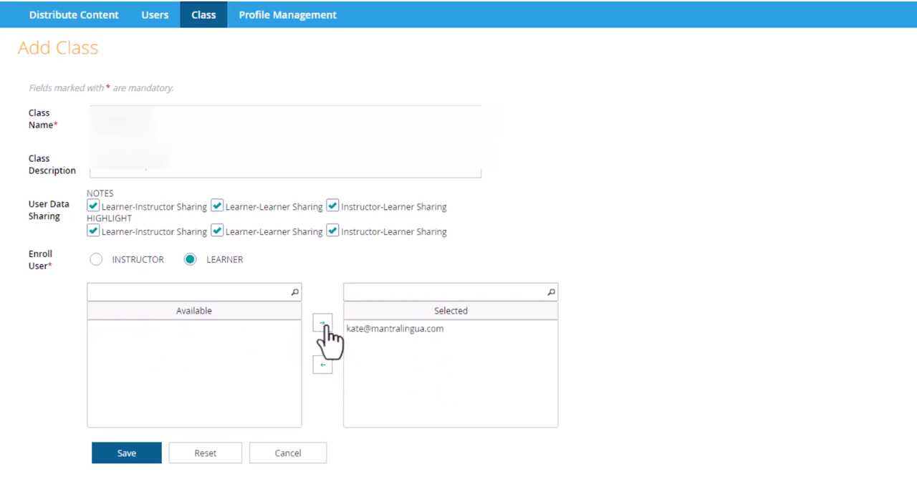
pyautogui.click(127, 454)
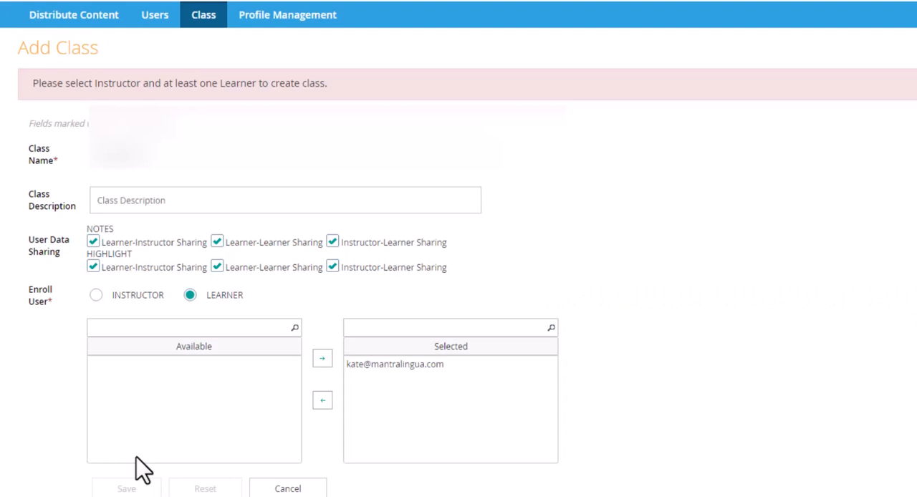
# Move the learner back to the available users and try to save the class without them.
pyautogui.click(406, 369)
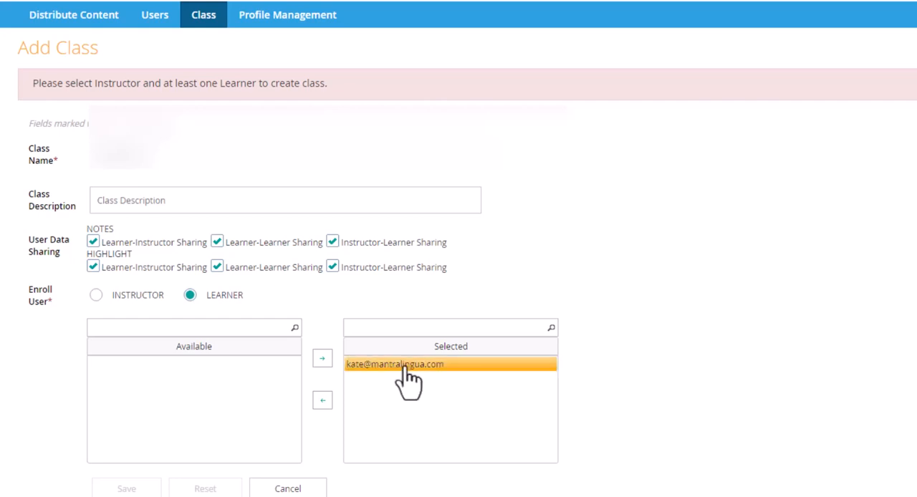
pyautogui.click(365, 366)
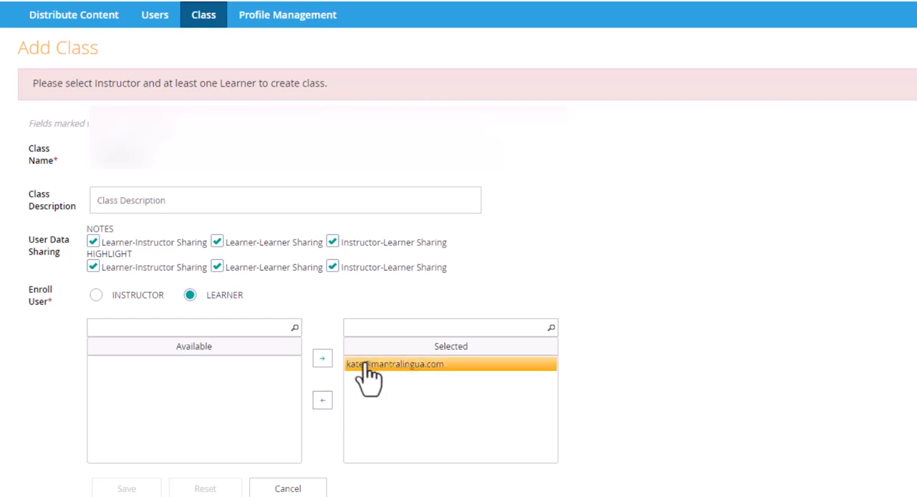
pyautogui.click(322, 401)
pyautogui.click(117, 490)
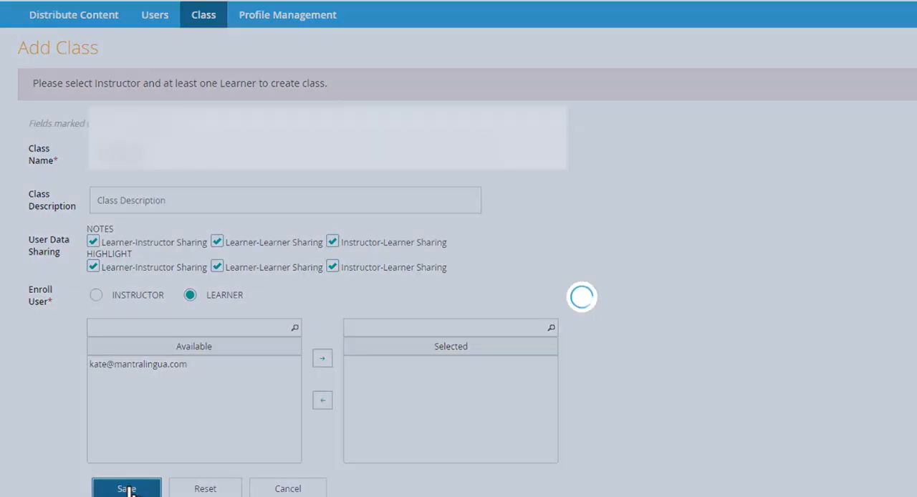
pyautogui.click(171, 368)
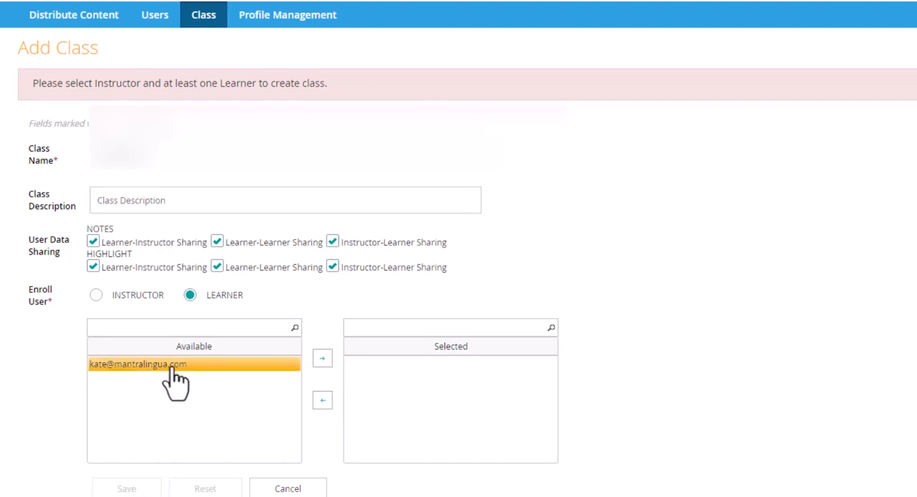
pyautogui.click(172, 369)
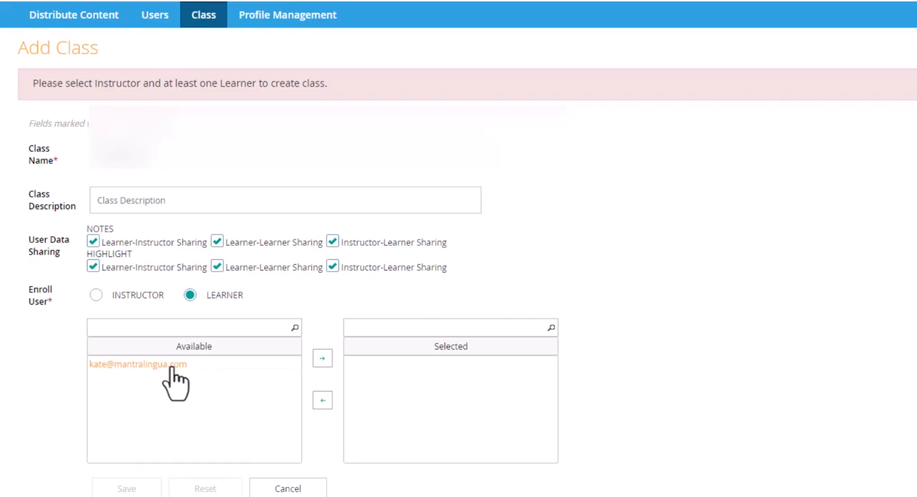
# Disable the newly created learner's account in the user list and confirm the action.
pyautogui.click(155, 15)
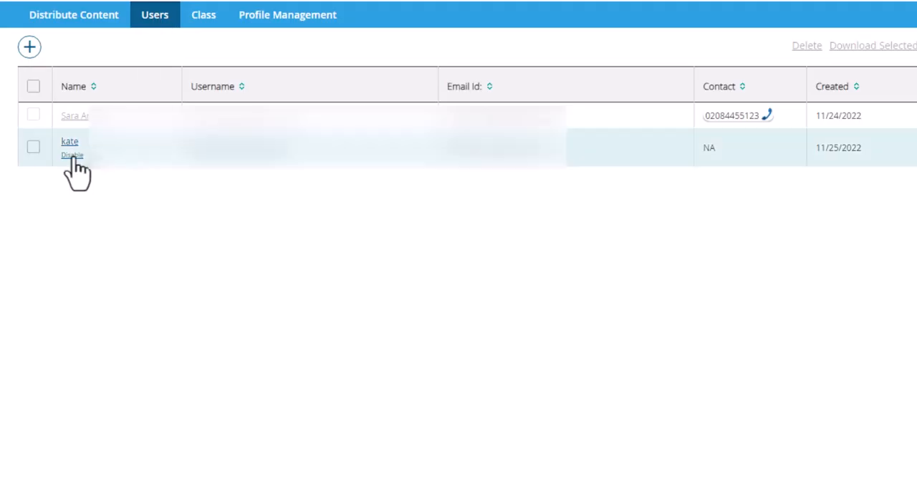
pyautogui.click(73, 155)
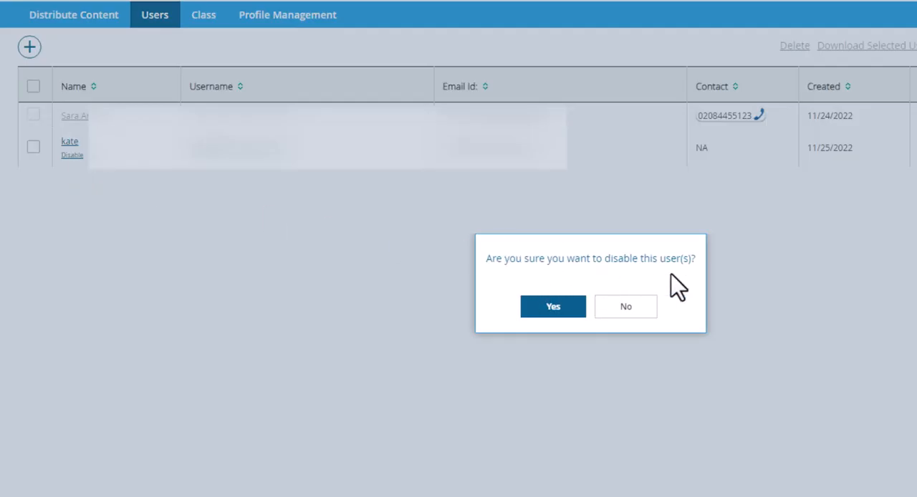
pyautogui.click(554, 306)
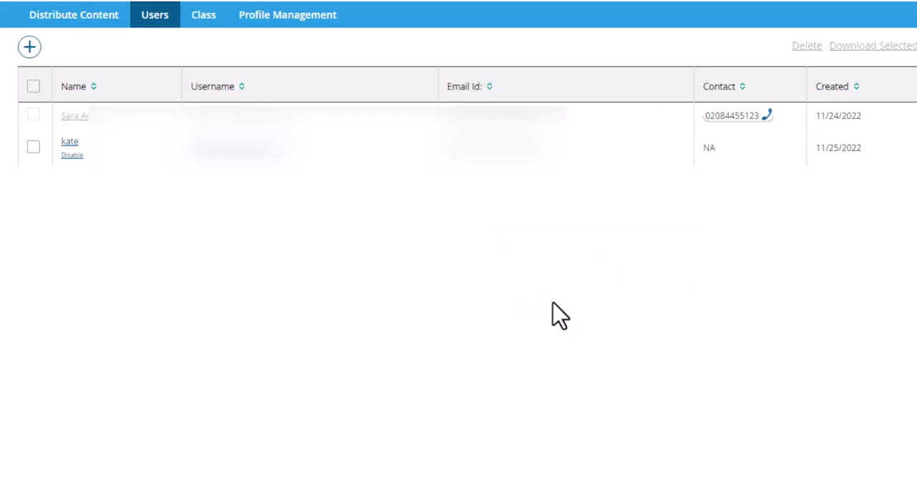